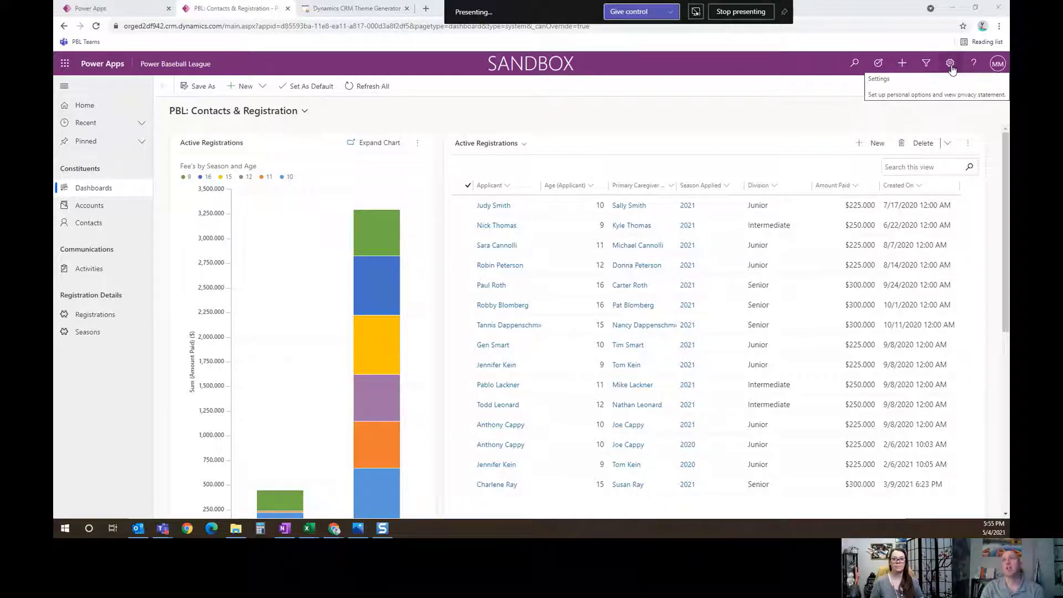
Step: Go through Advanced Settings > Customizations to the All Themes list
left_click(951, 65)
left_click(860, 114)
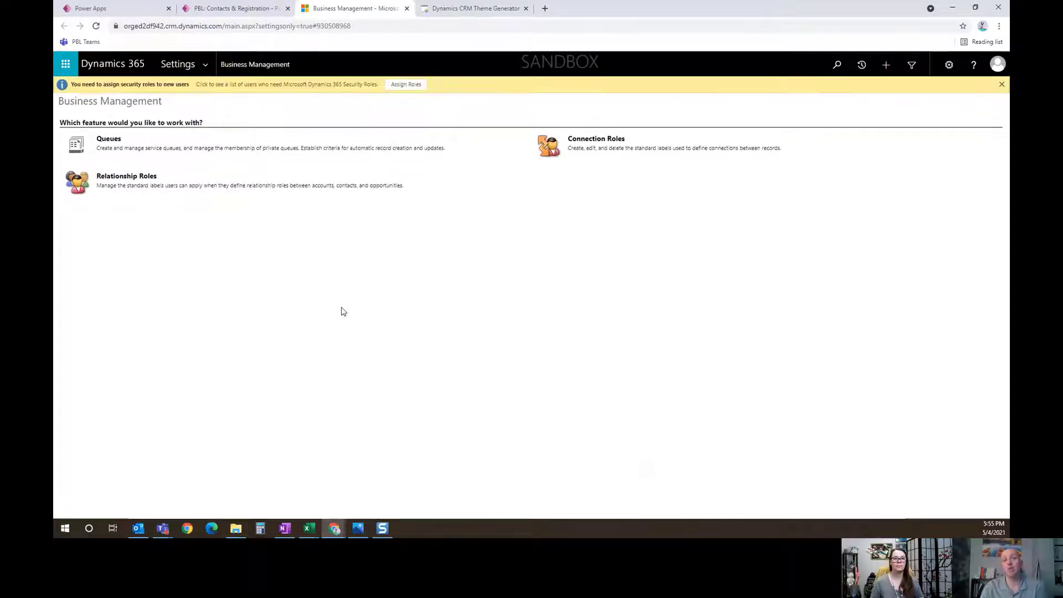
left_click(205, 67)
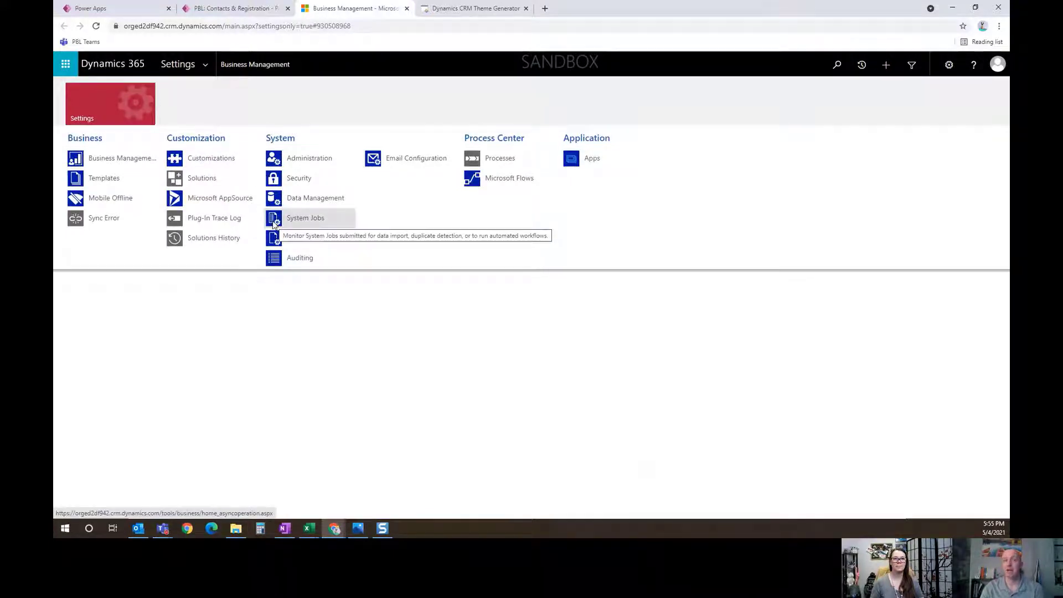
left_click(211, 160)
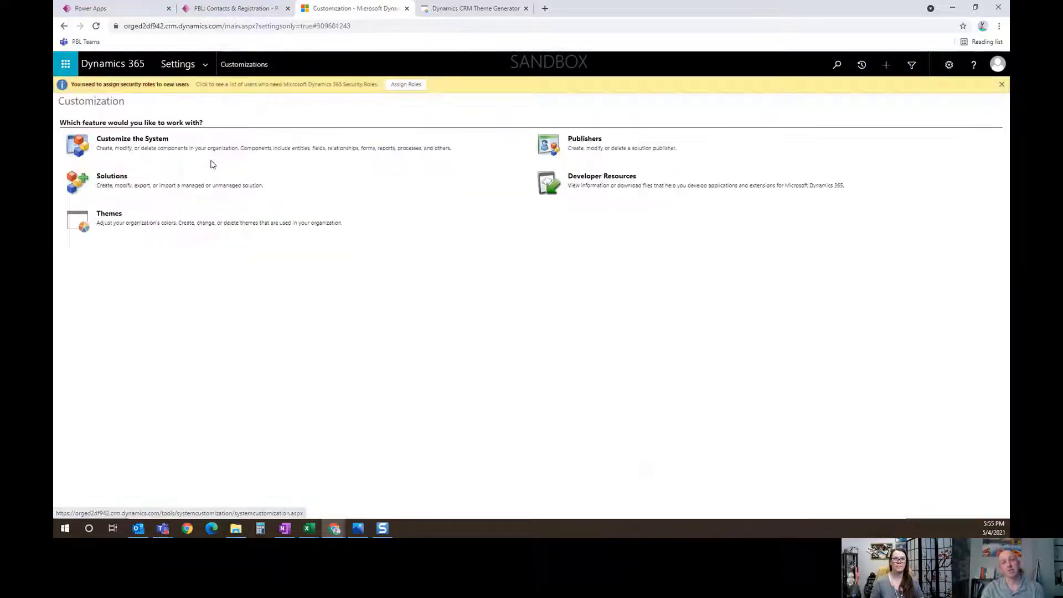
left_click(111, 216)
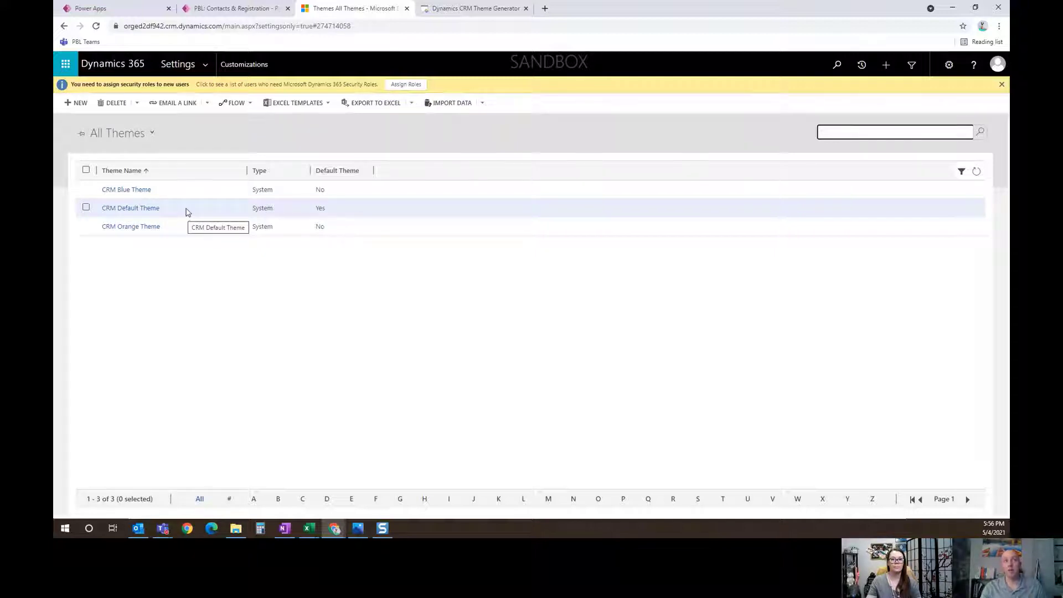
Step: Clone the CRM Default Theme and open the 'Copy of CRM Default Theme' record
left_click(186, 212)
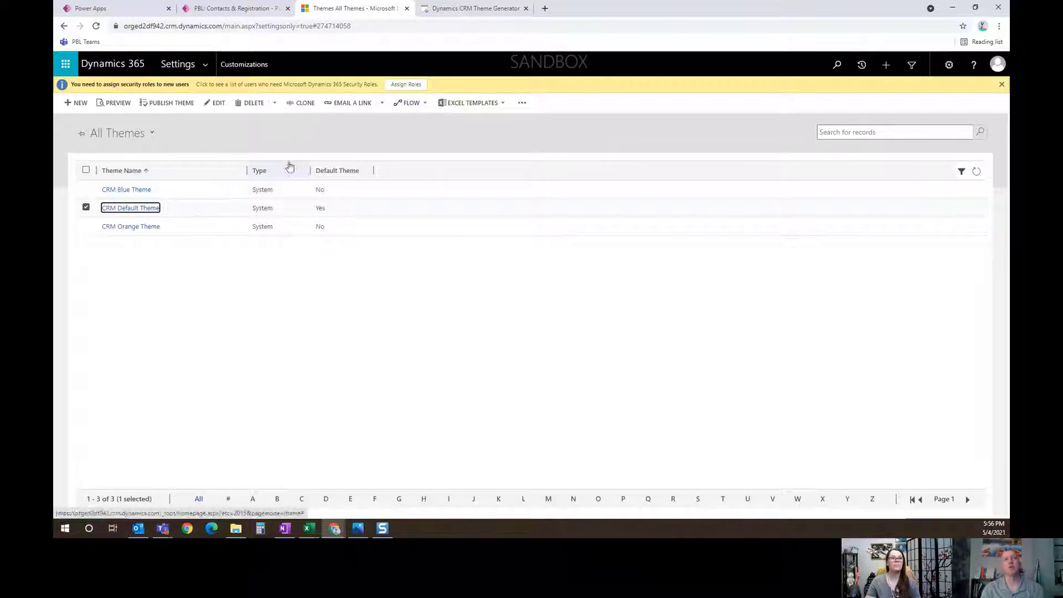
left_click(305, 103)
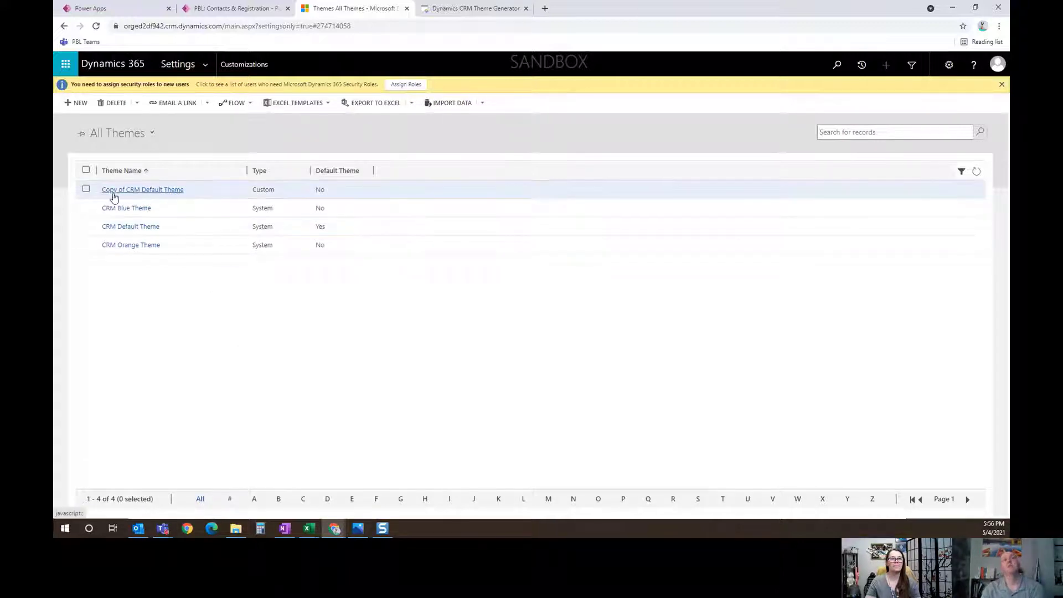
left_click(163, 191)
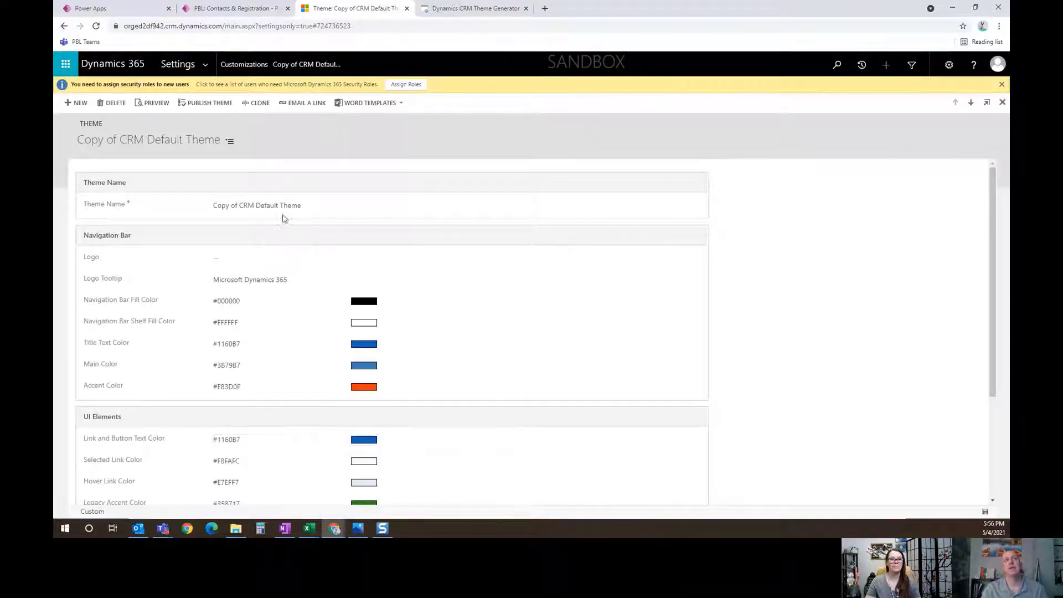
Step: Change the Theme Name to 'Power Baseball League' and commit it
left_click(307, 209)
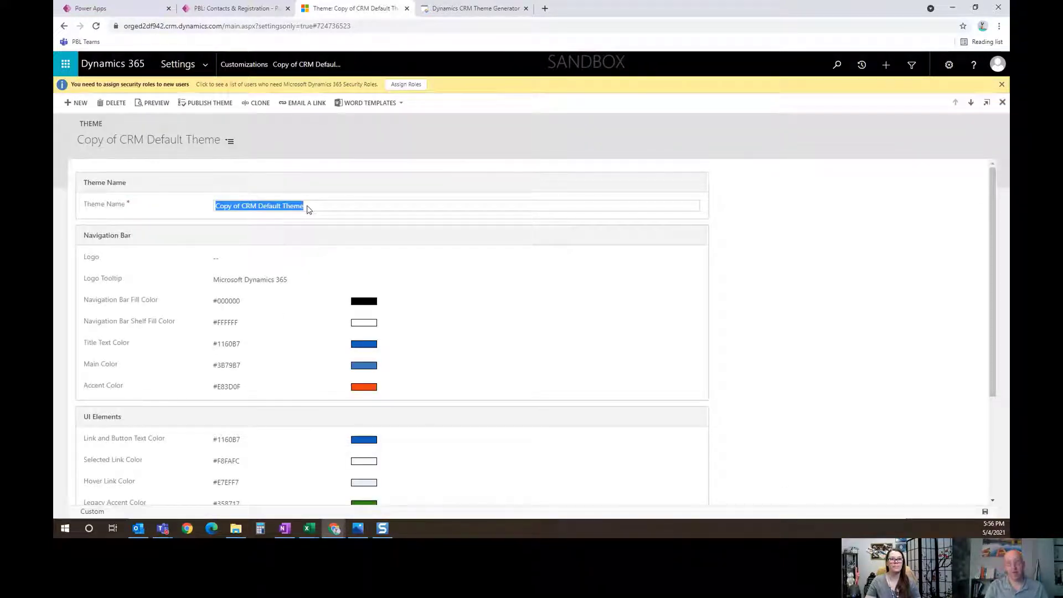
type("Power Base")
key("Down")
key("Return")
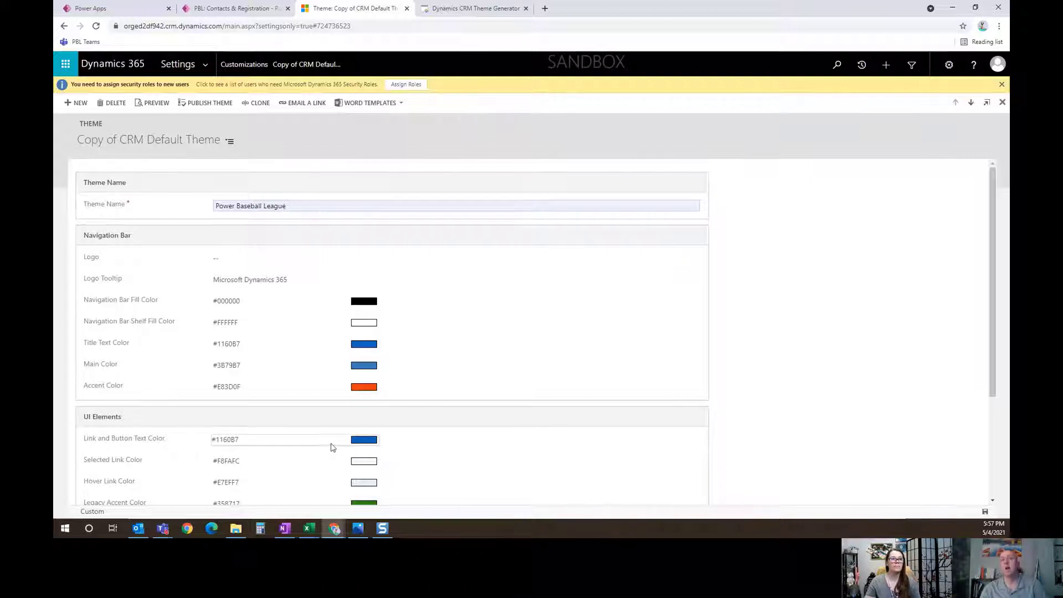
mouse_move(141, 444)
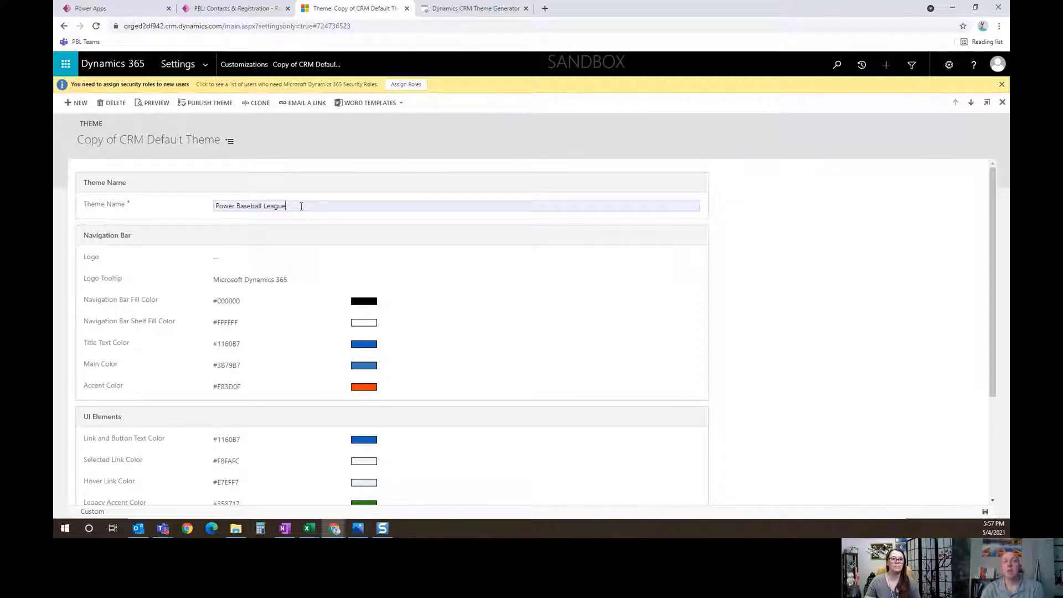
left_click(171, 221)
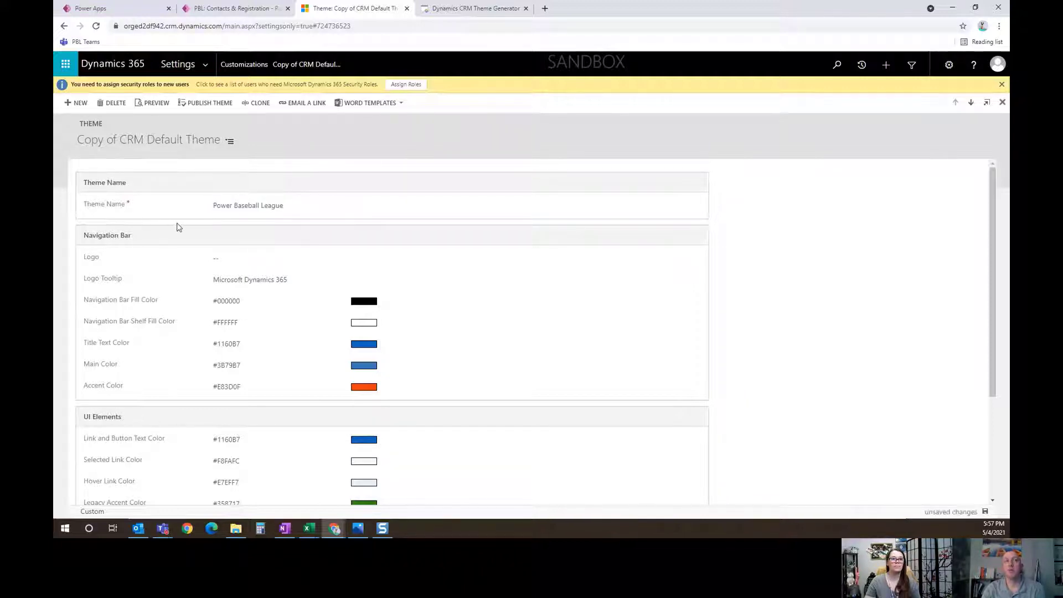
left_click(294, 209)
left_click(273, 261)
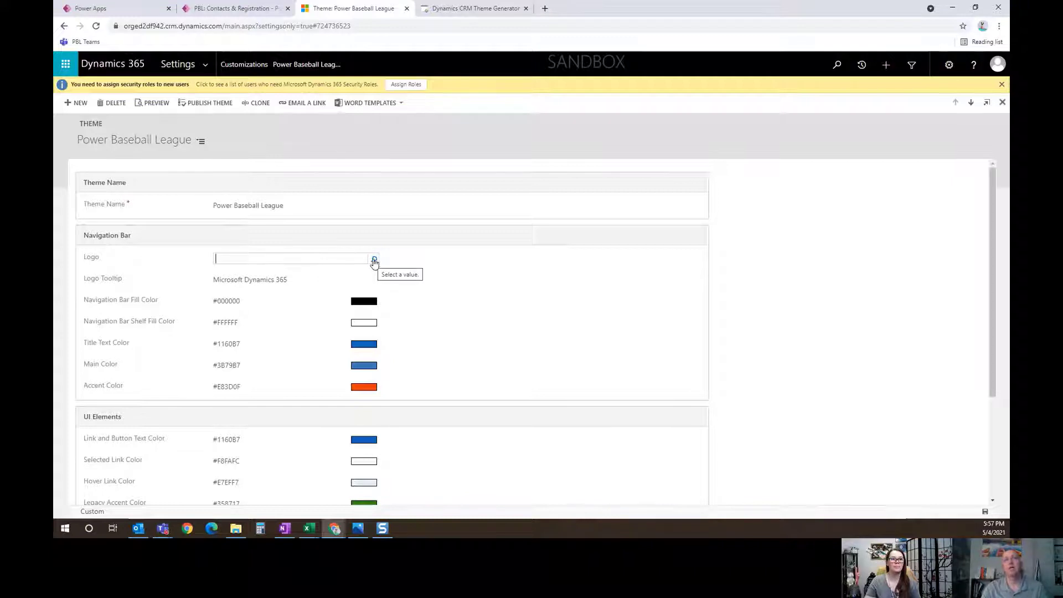
Step: Choose new_PBL_Logo in the Logo lookup and open that web resource
left_click(374, 261)
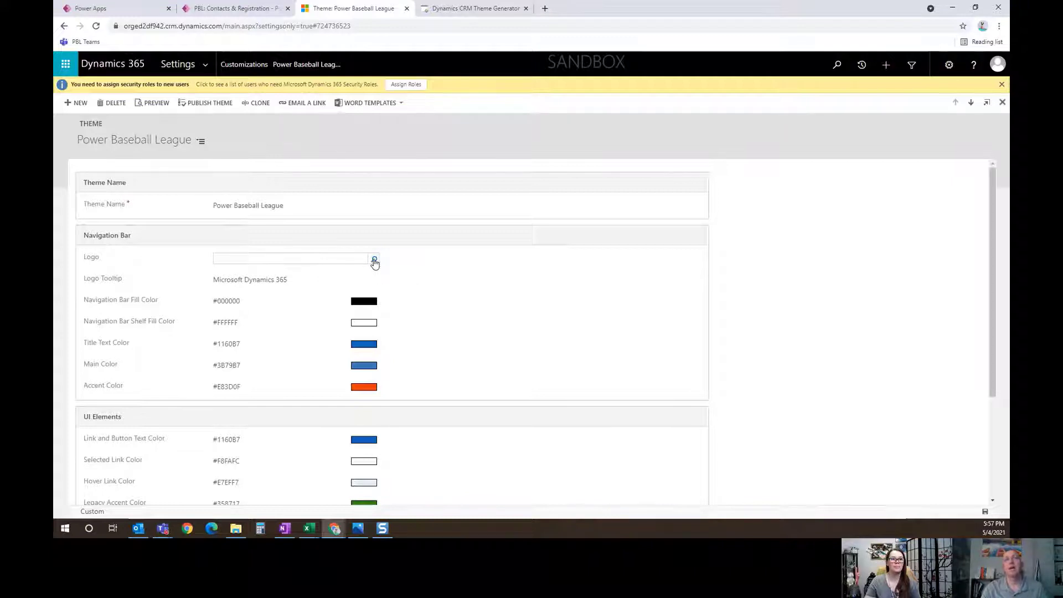
left_click(341, 259)
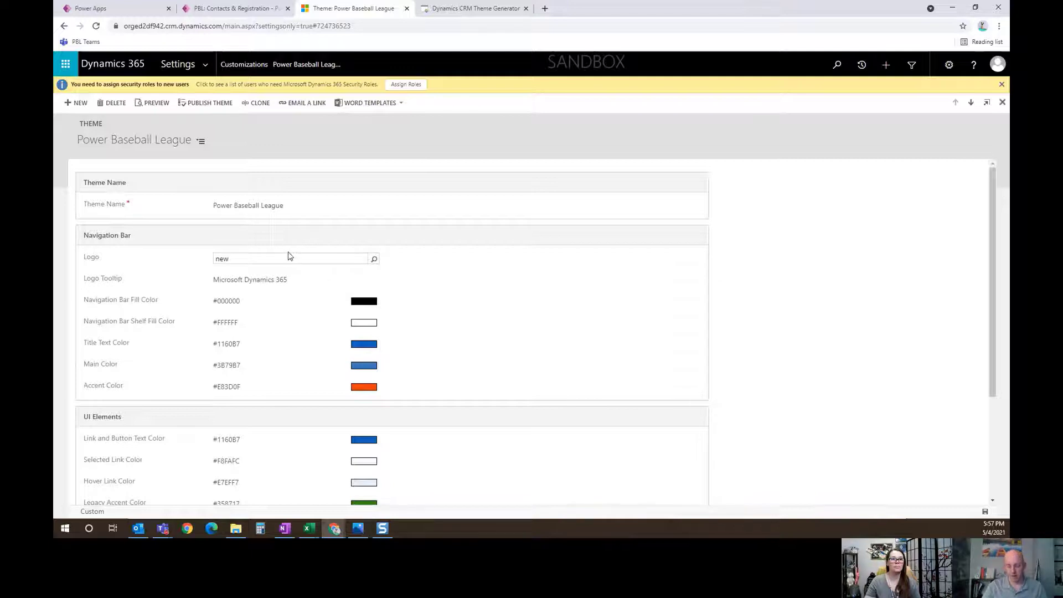
type("_")
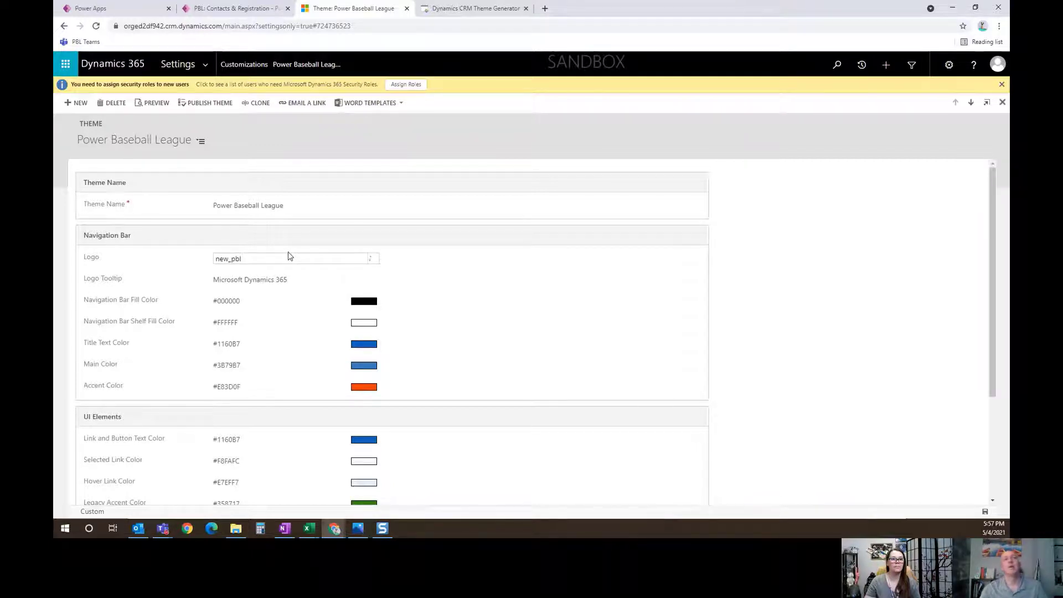
type("pbl")
left_click(248, 270)
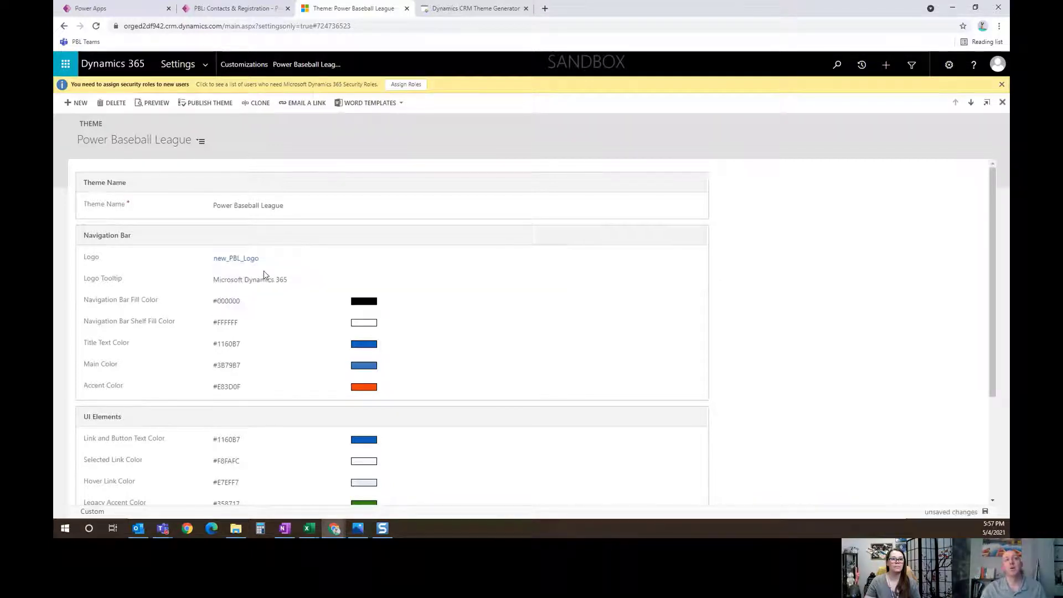
left_click(235, 259)
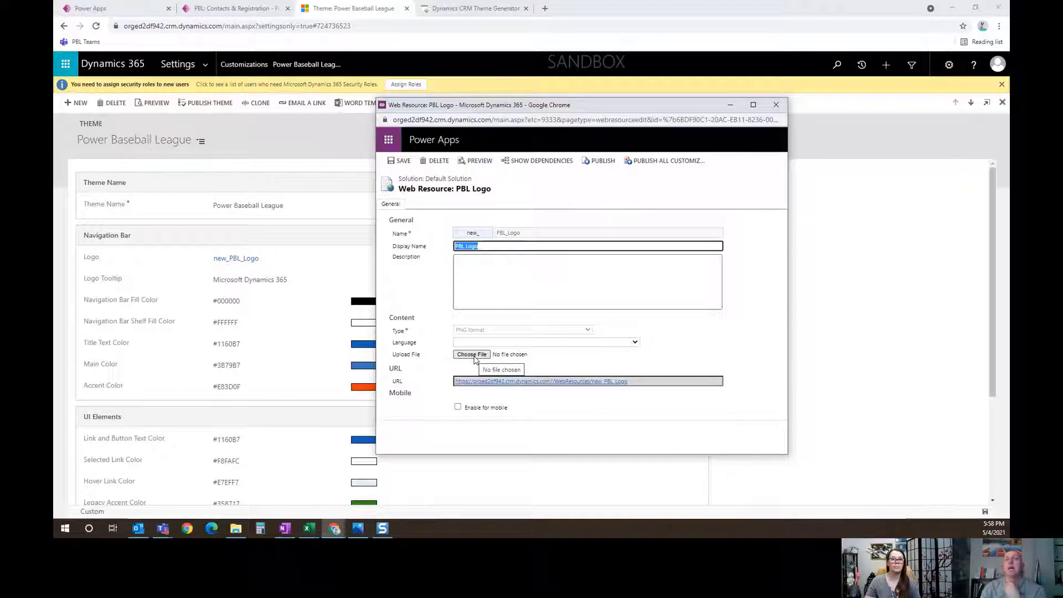
Step: Upload PBL Logo2 to the PBL Logo web resource, then save and publish it
left_click(476, 355)
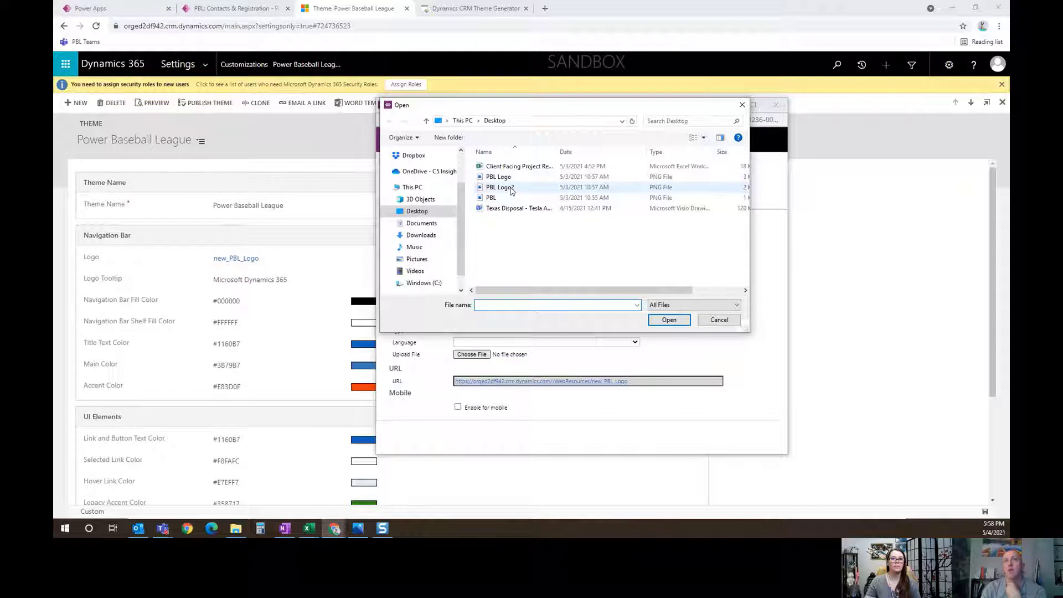
left_click(511, 190)
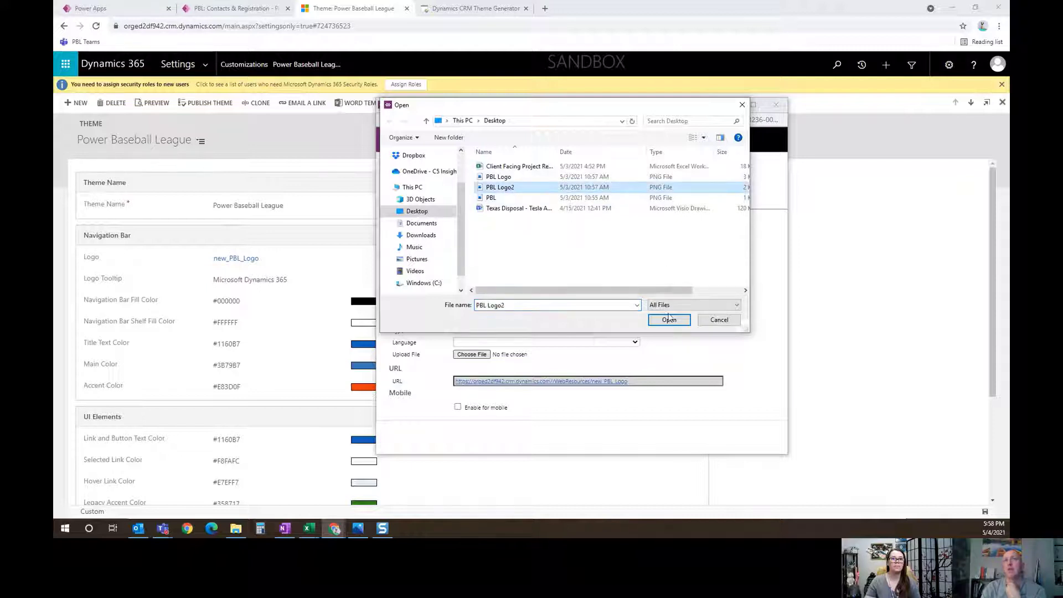
left_click(671, 322)
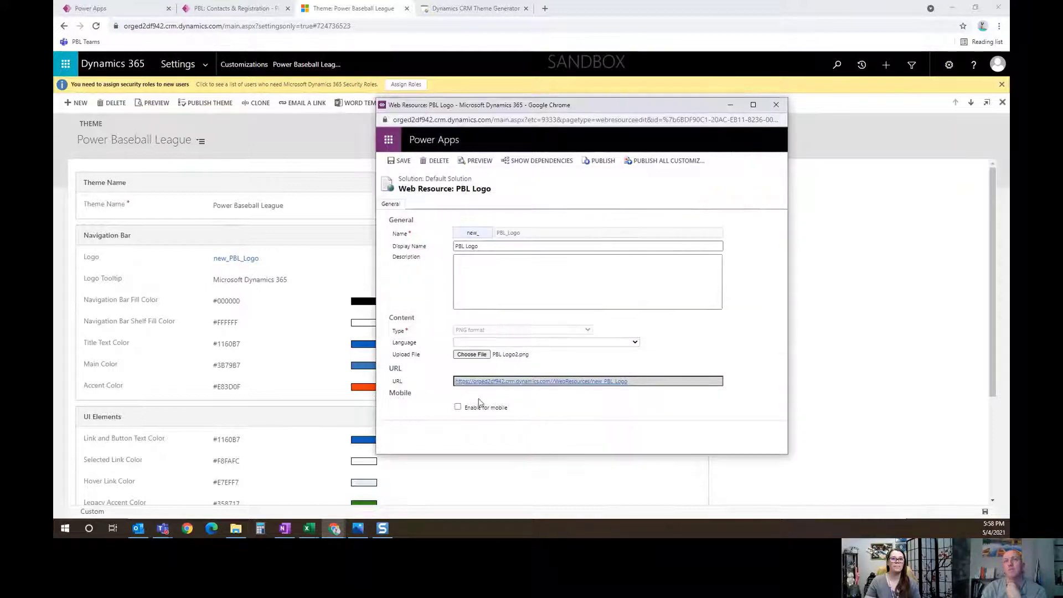
left_click(401, 161)
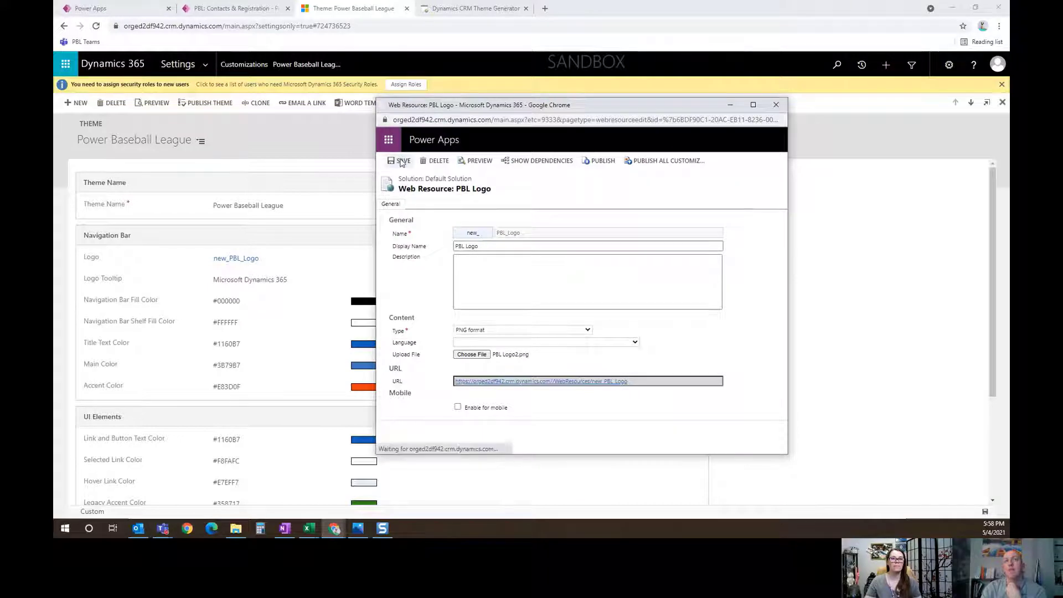
left_click(601, 164)
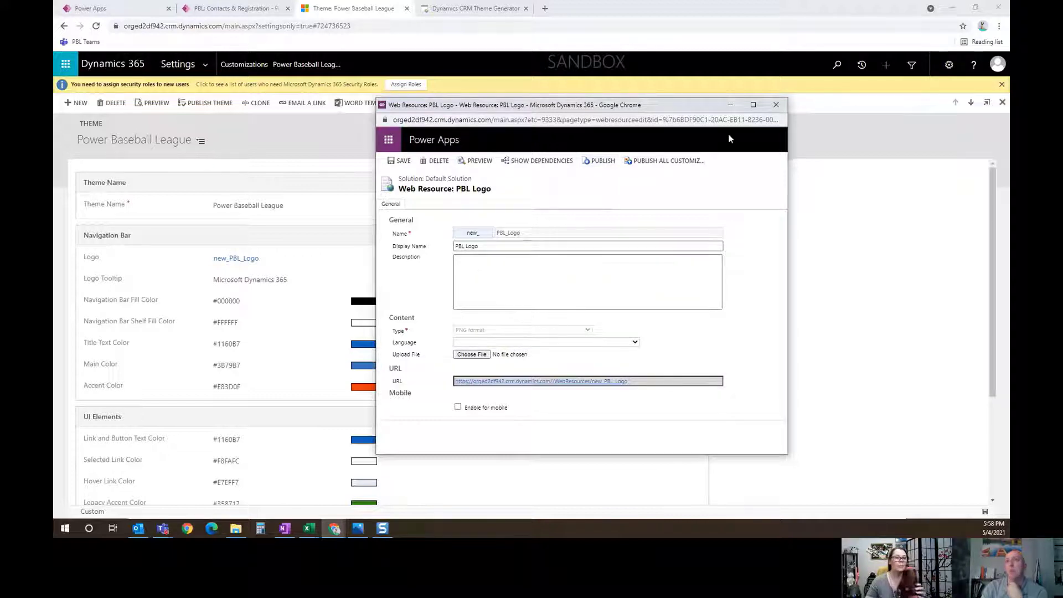
left_click(731, 106)
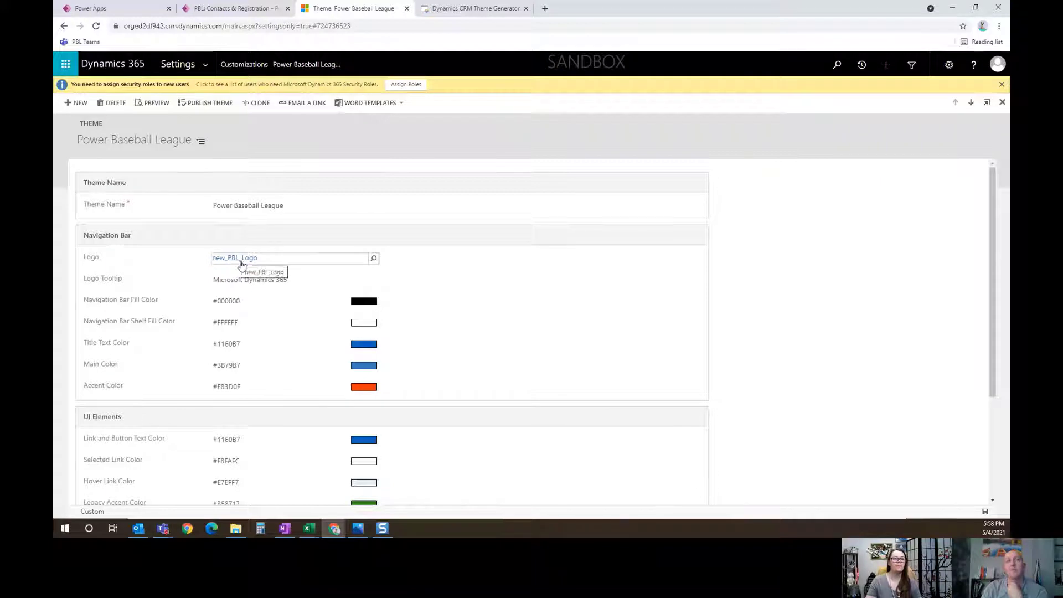
Step: Replace the Logo Tooltip text with 'The Power Baseball League'
left_click(297, 280)
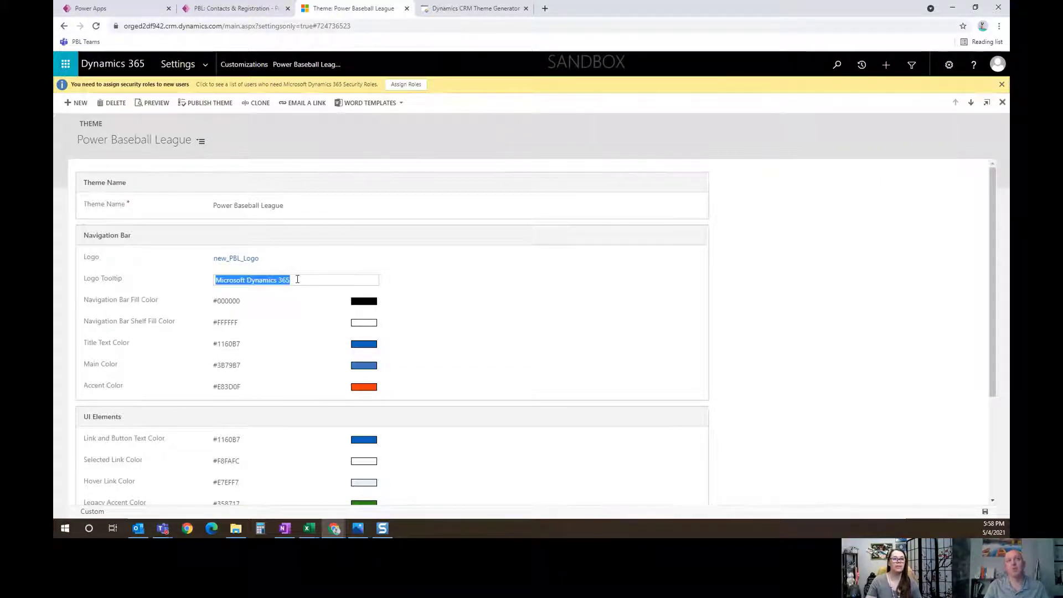
type("The Powerba")
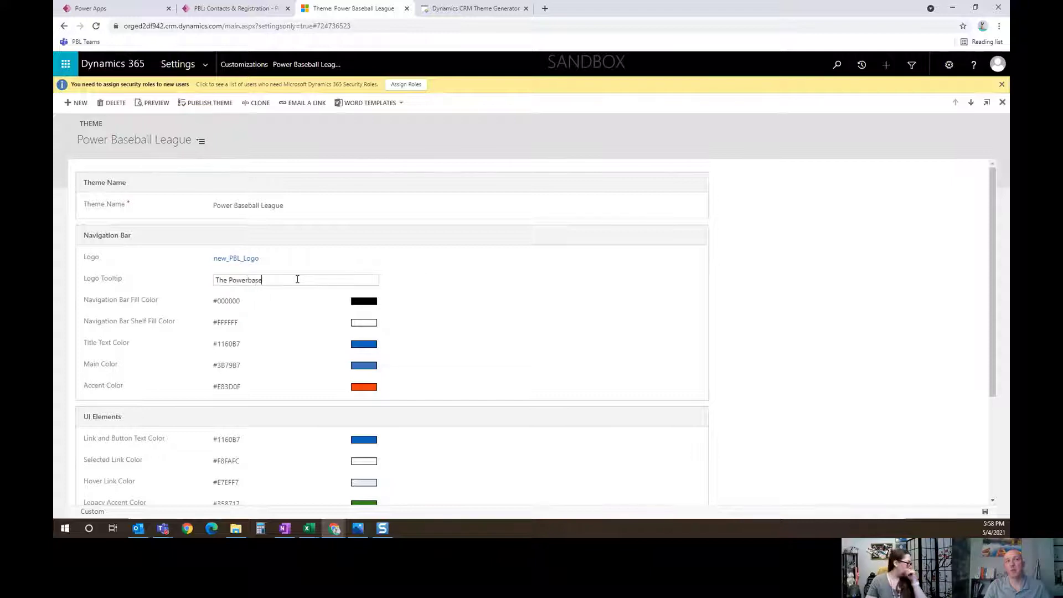
key("ctrl+shift+Left")
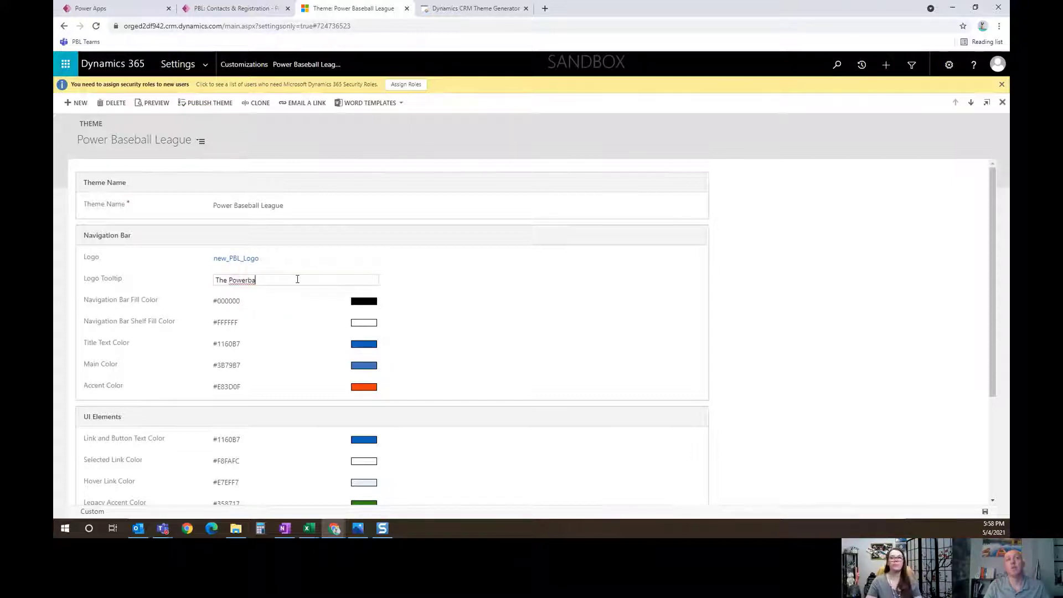
type("Power Baseb")
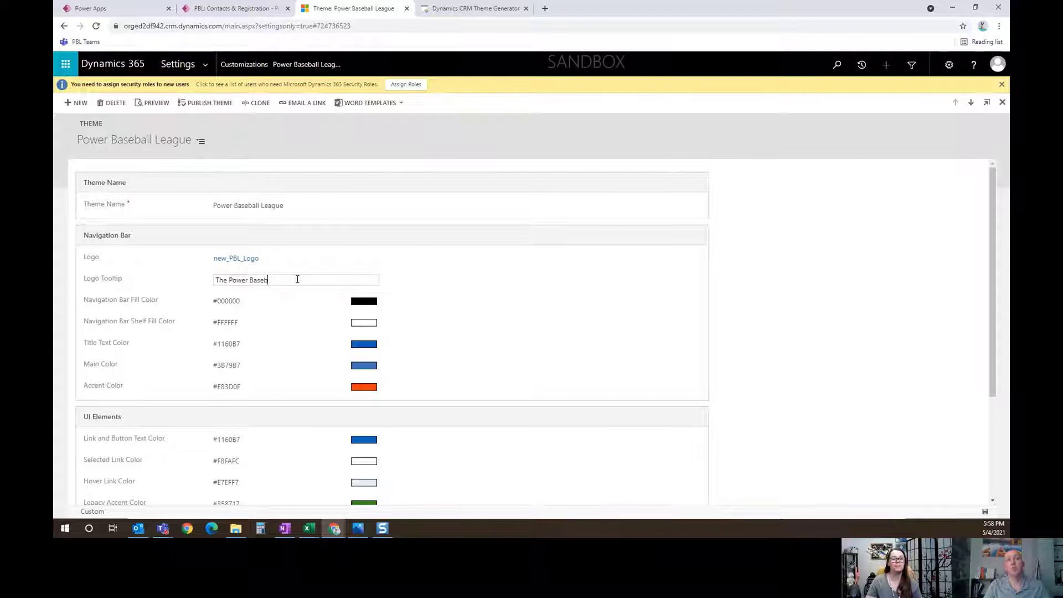
type("all League")
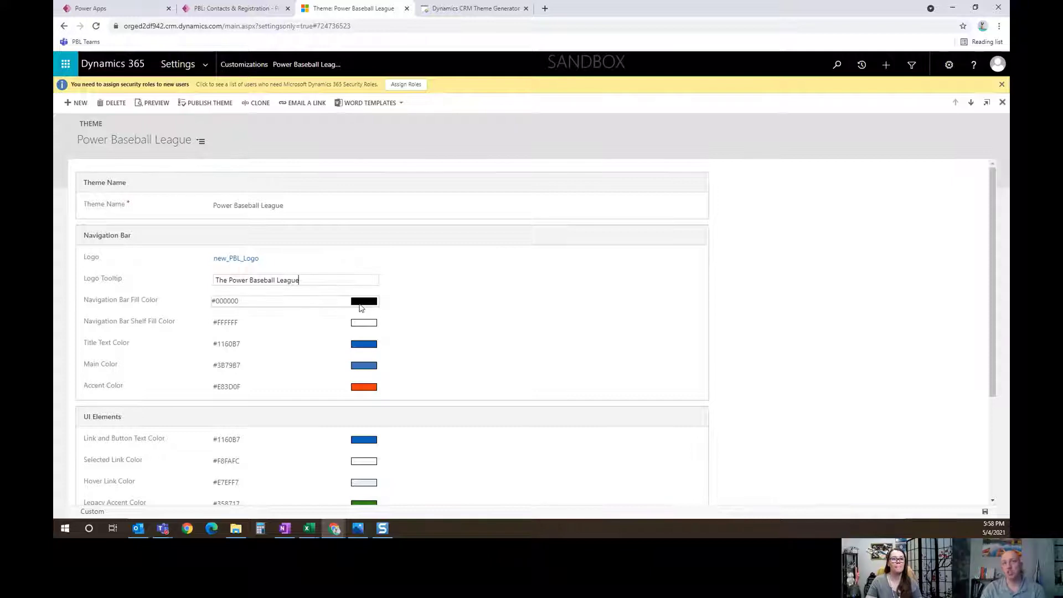
Step: Change the Navigation Bar Fill Color from #000000 to pink #EE3C80
left_click(259, 300)
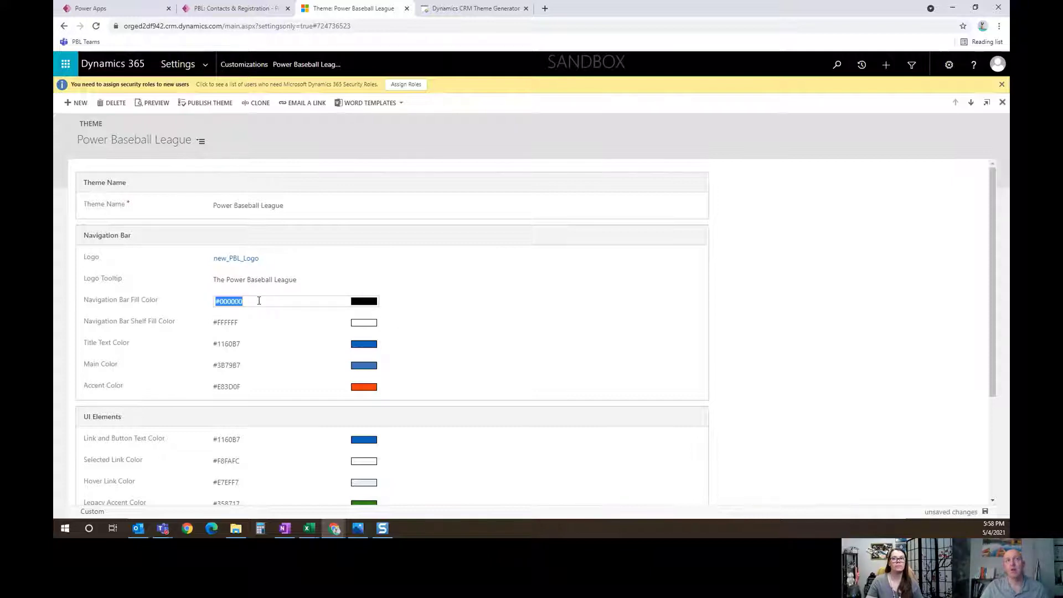
key("Home")
double_click(258, 300)
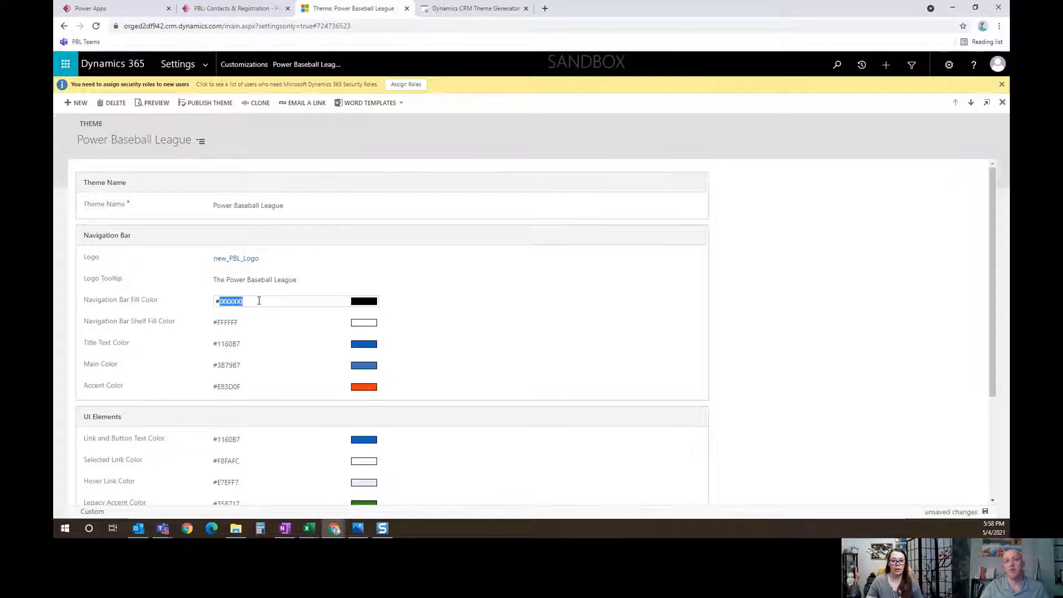
type("ee")
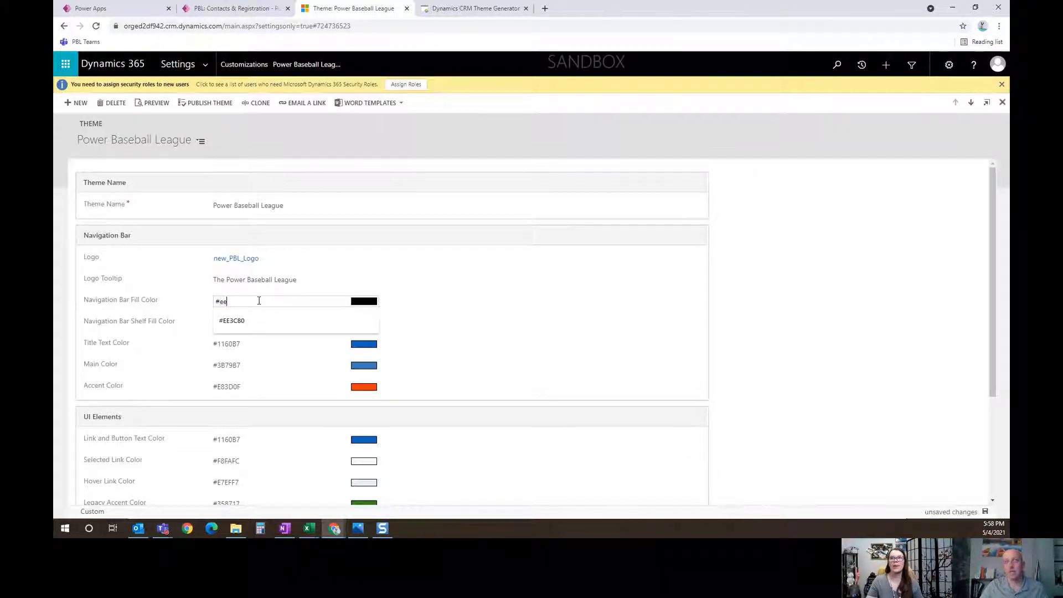
key("Down")
key("Return")
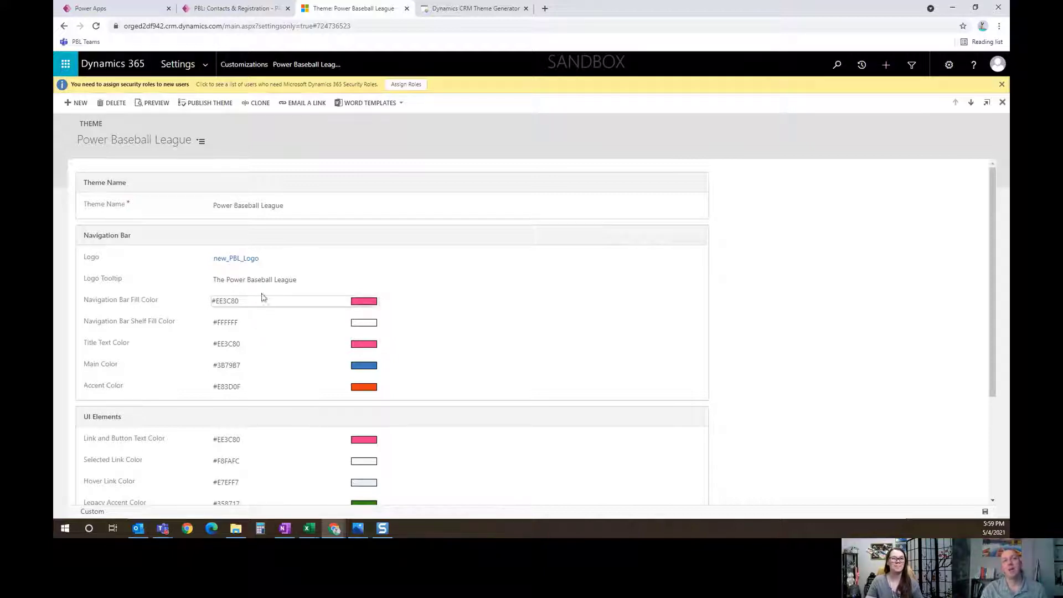
Step: Preview the theme to see the pink #EE3C80 header with the PBL logo
left_click(153, 105)
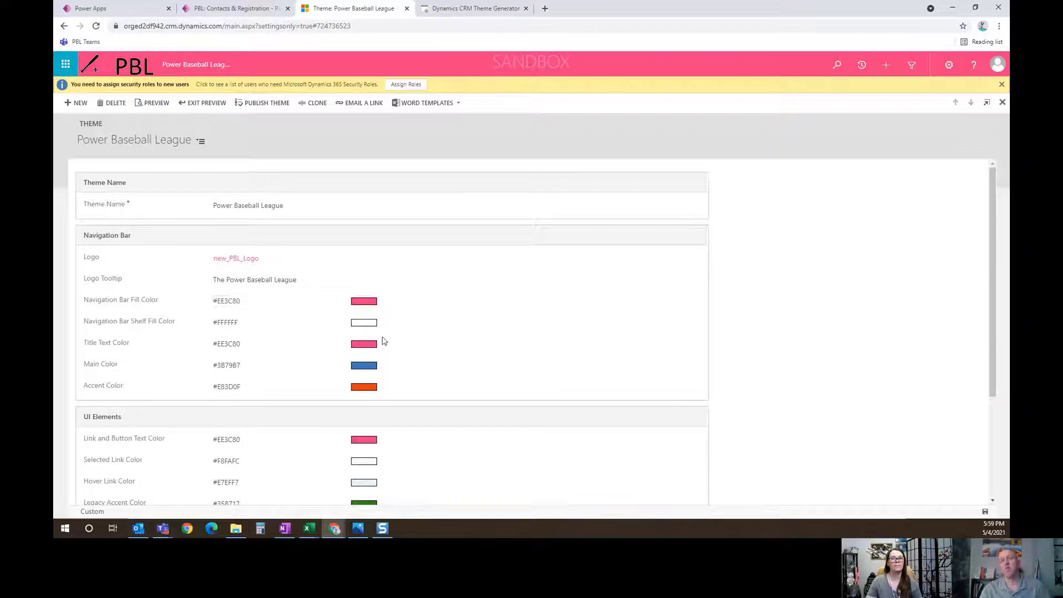
scroll(374, 360, "down", 3)
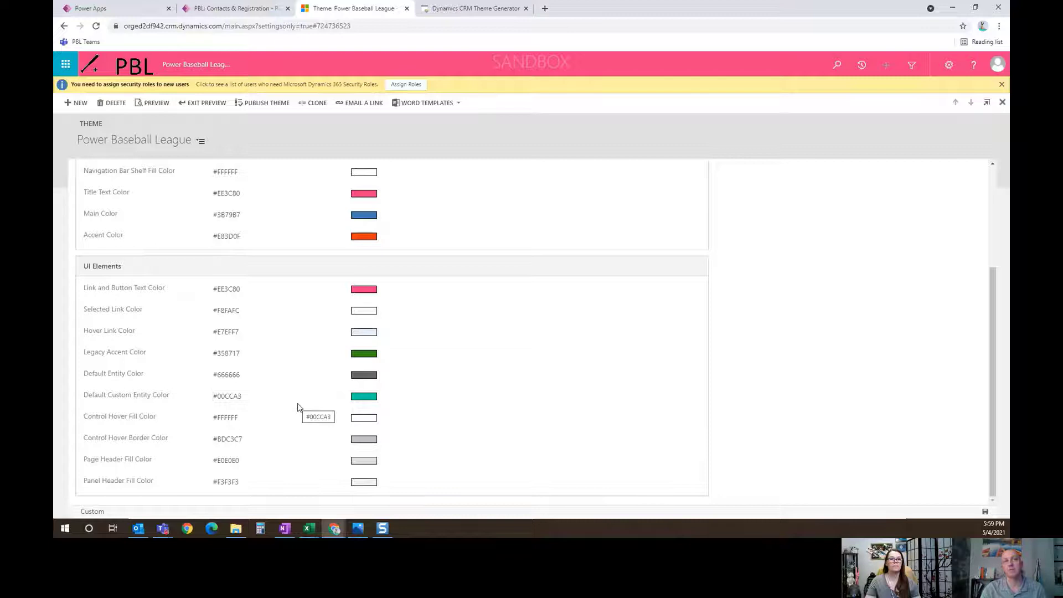
scroll(297, 407, "up", 3)
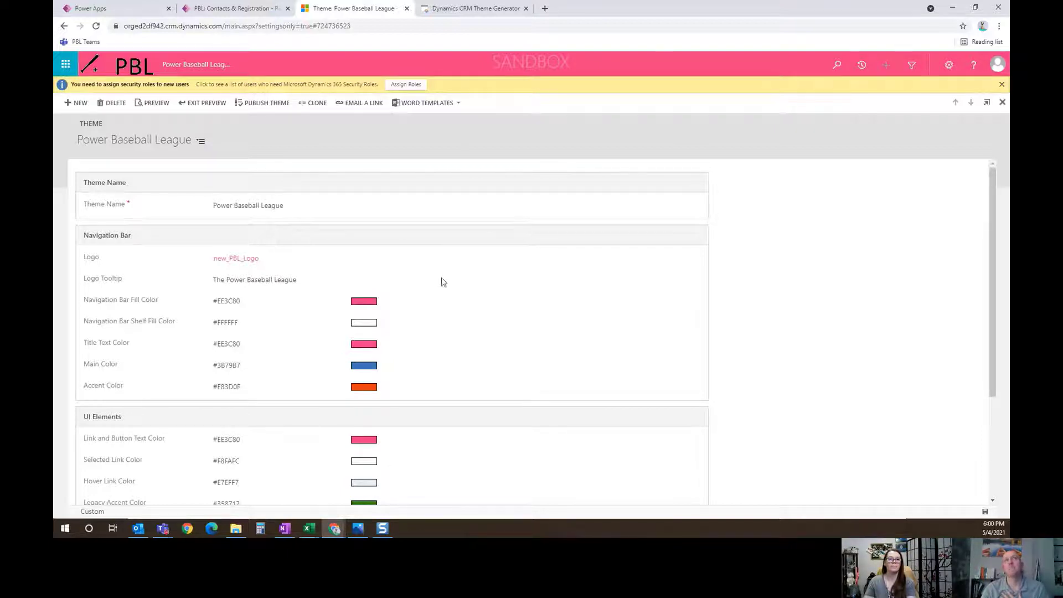
Step: In the Theme Generator, try purple, red, green and yellow navigation bar colours
left_click(475, 10)
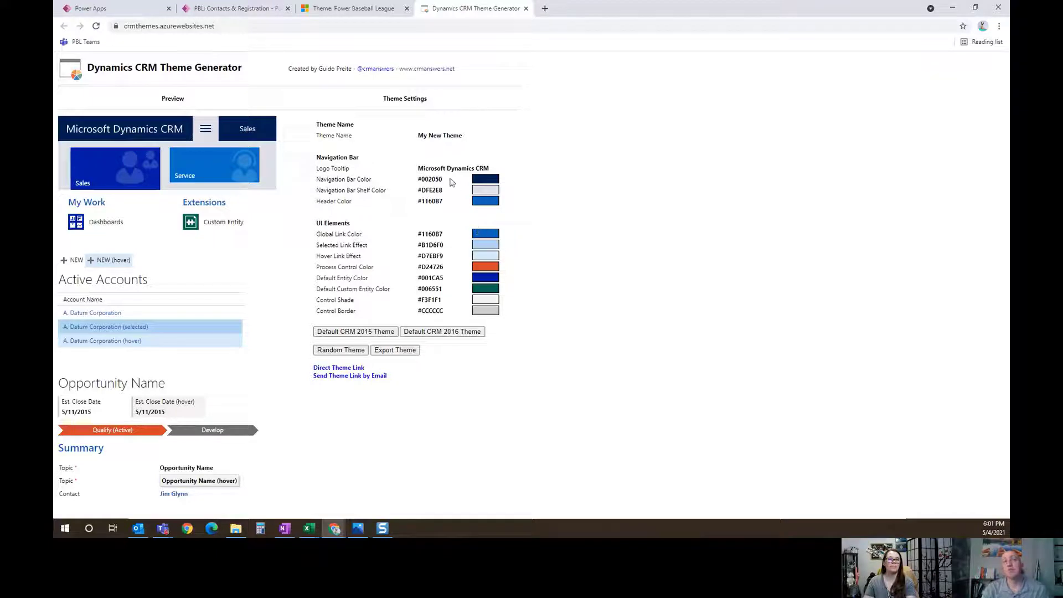
left_click(484, 178)
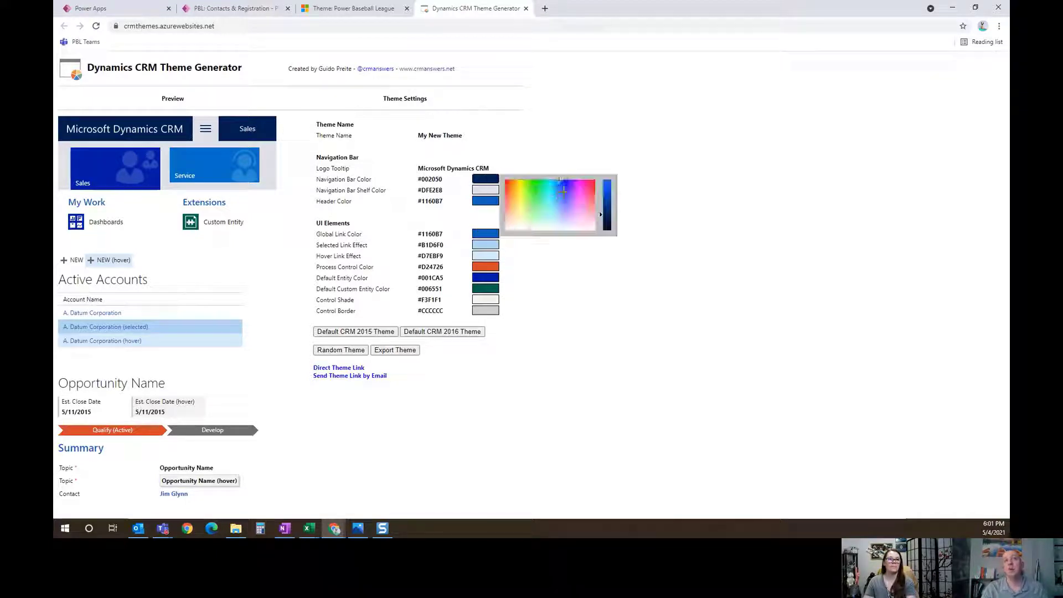
left_click(583, 185)
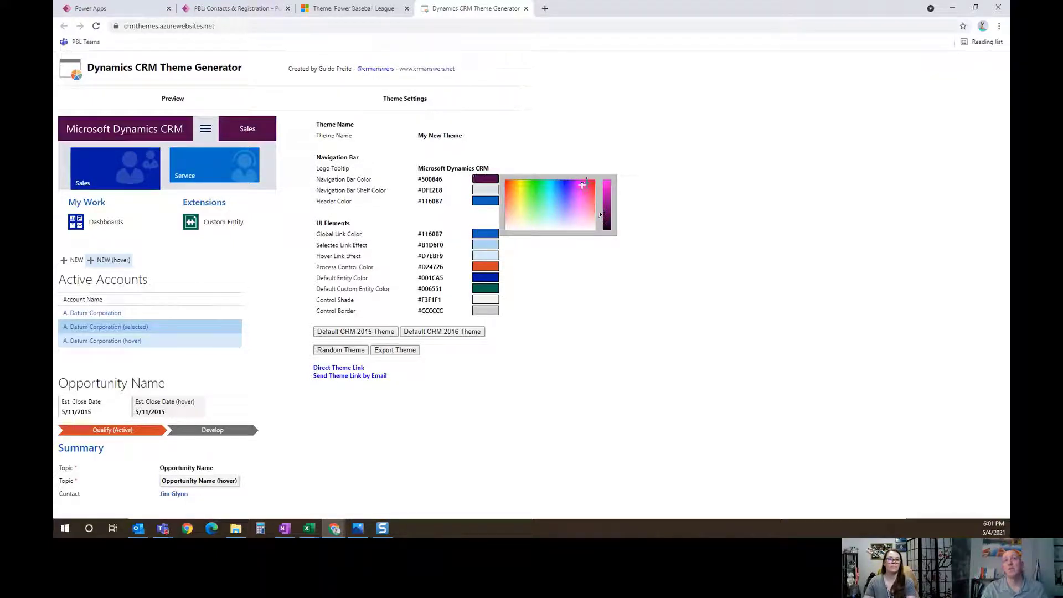
left_click(595, 184)
left_click(603, 200)
left_click_drag(602, 200, 602, 180)
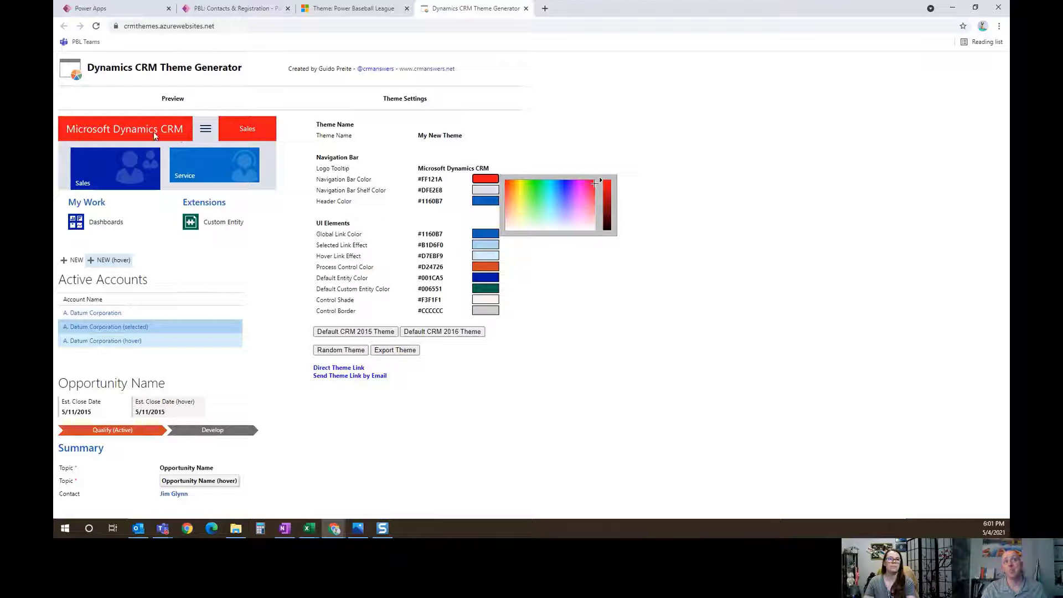
left_click(532, 183)
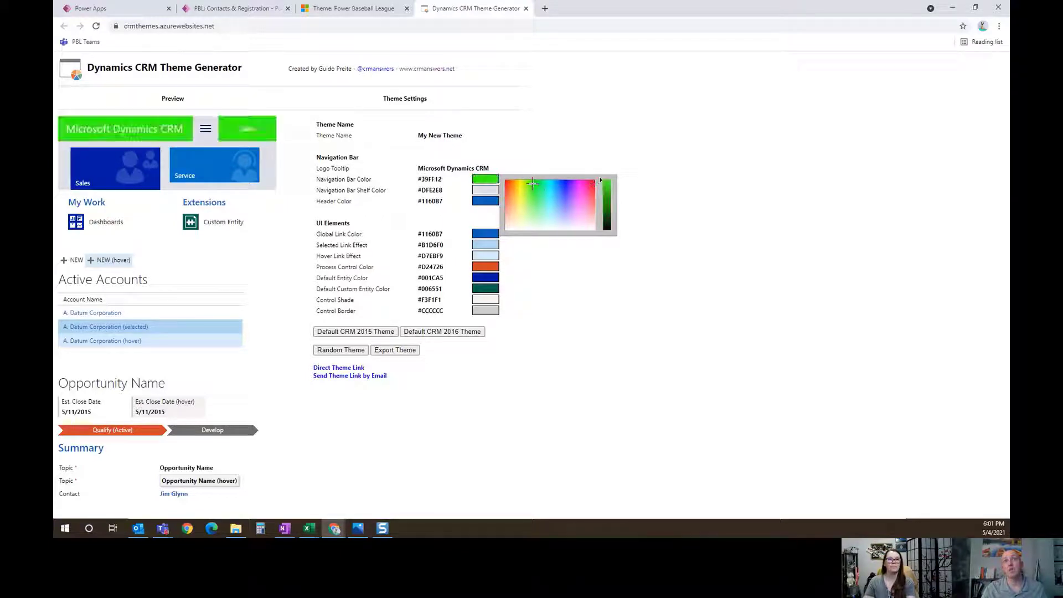
left_click(522, 218)
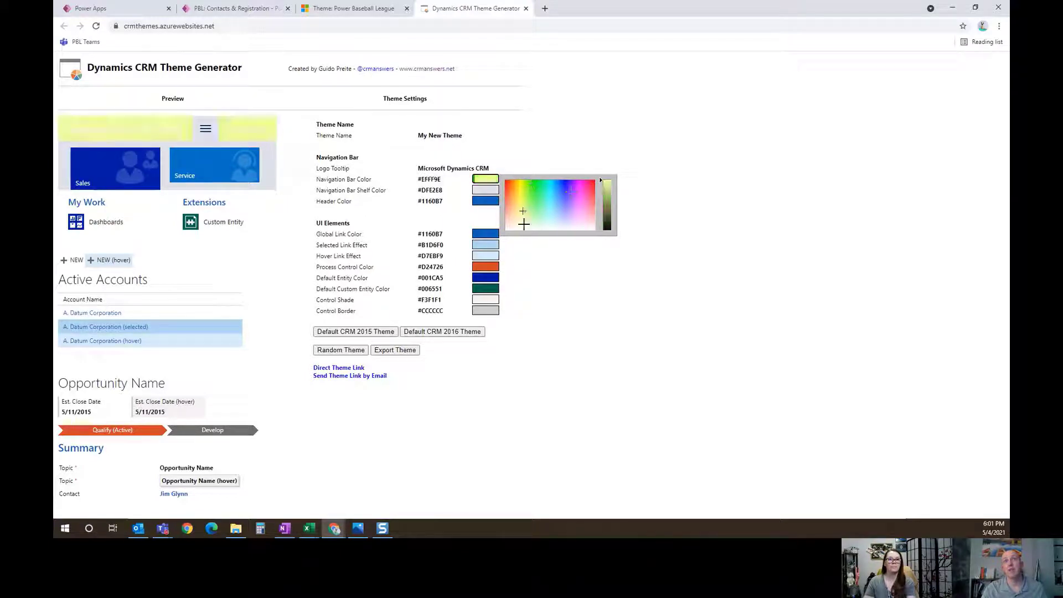
left_click(508, 184)
left_click(521, 188)
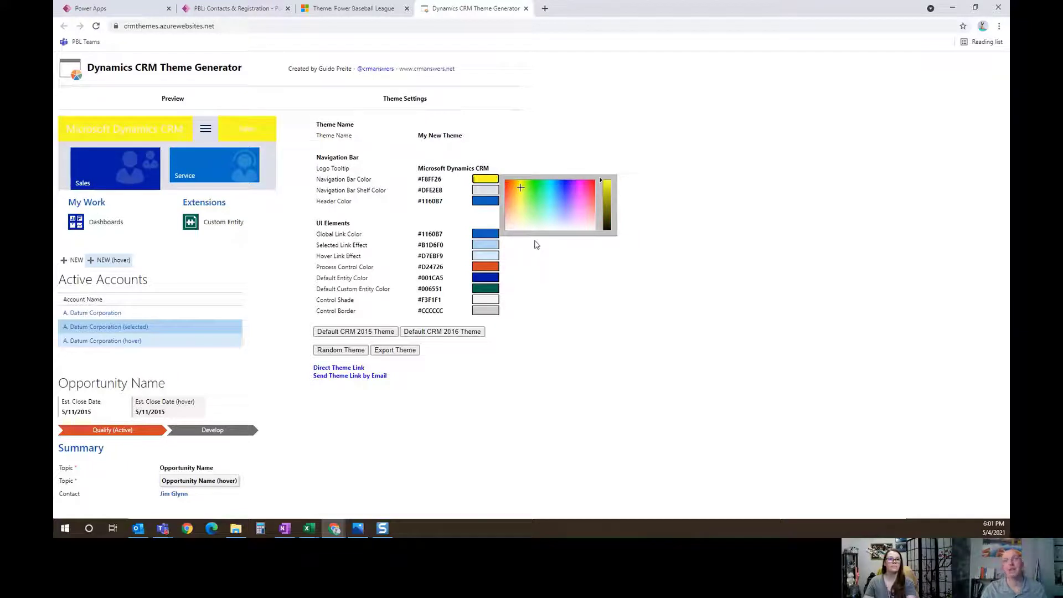
left_click(536, 187)
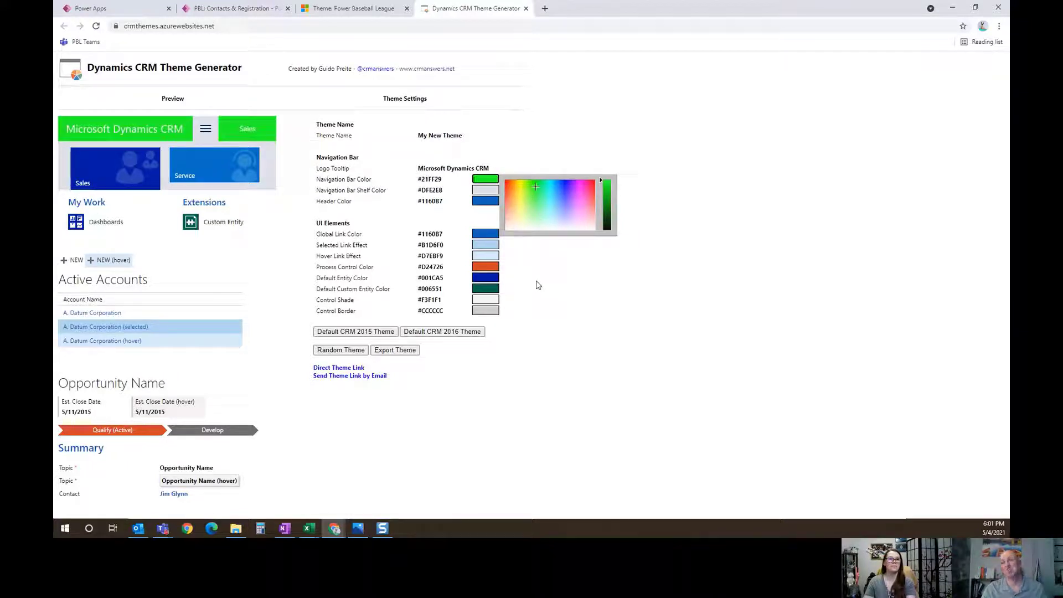
left_click(566, 202)
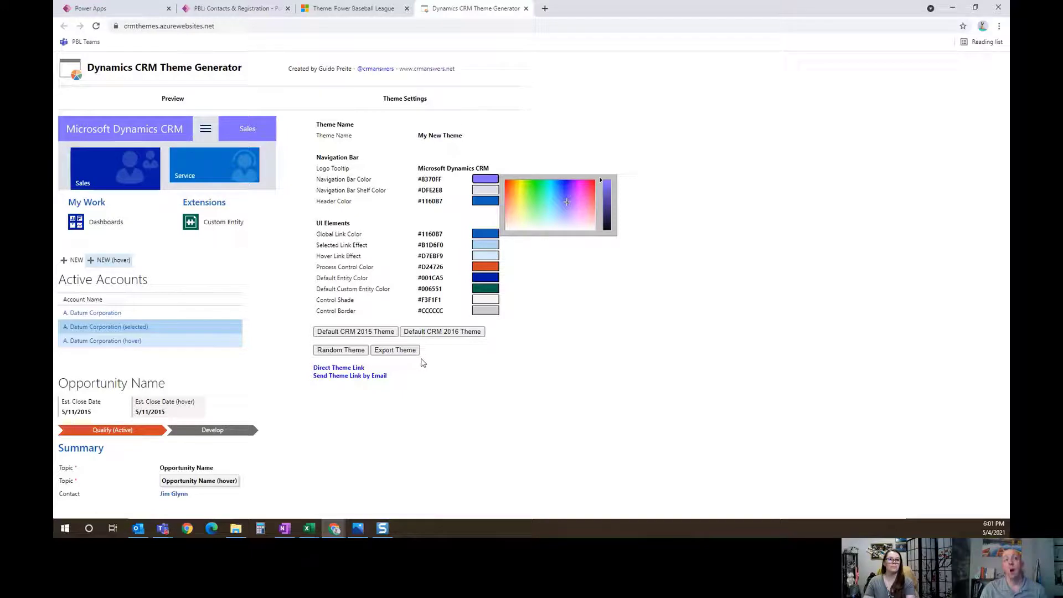
Step: Restore the Default CRM 2016 palette and return to the Power Baseball League theme
left_click(434, 333)
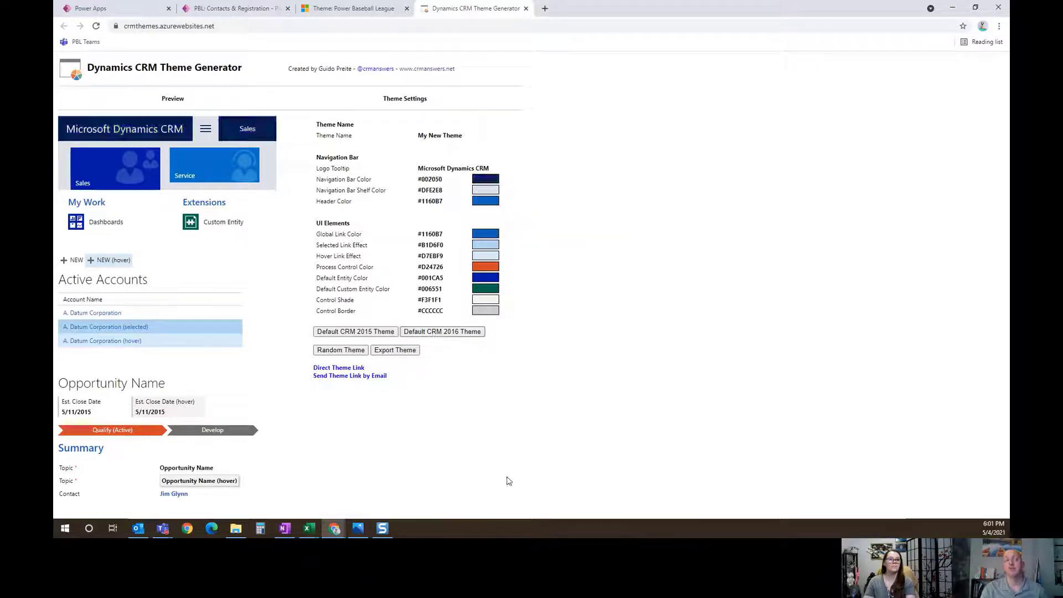
left_click(387, 333)
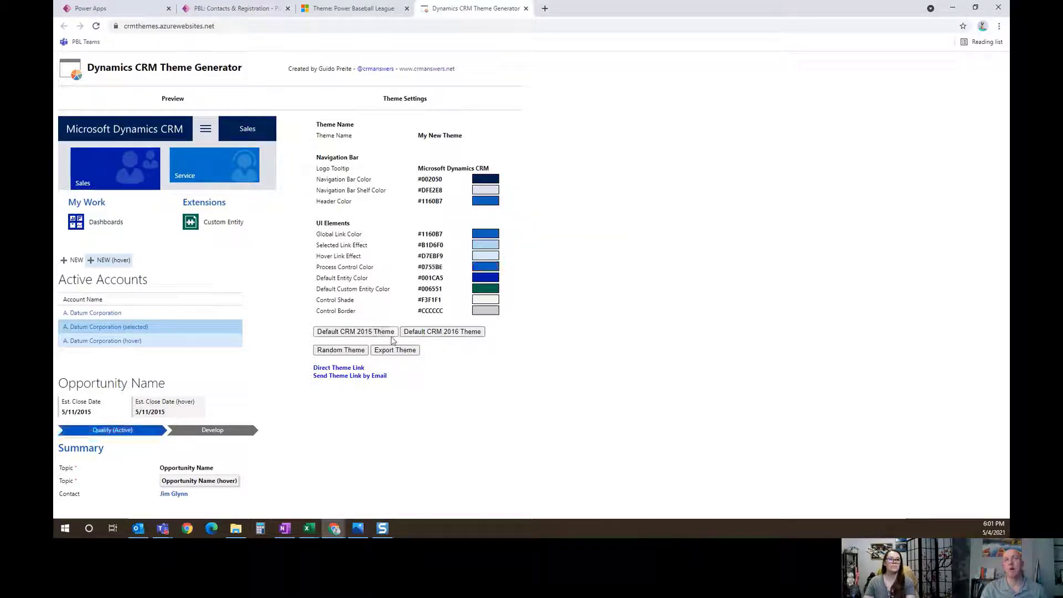
left_click(440, 335)
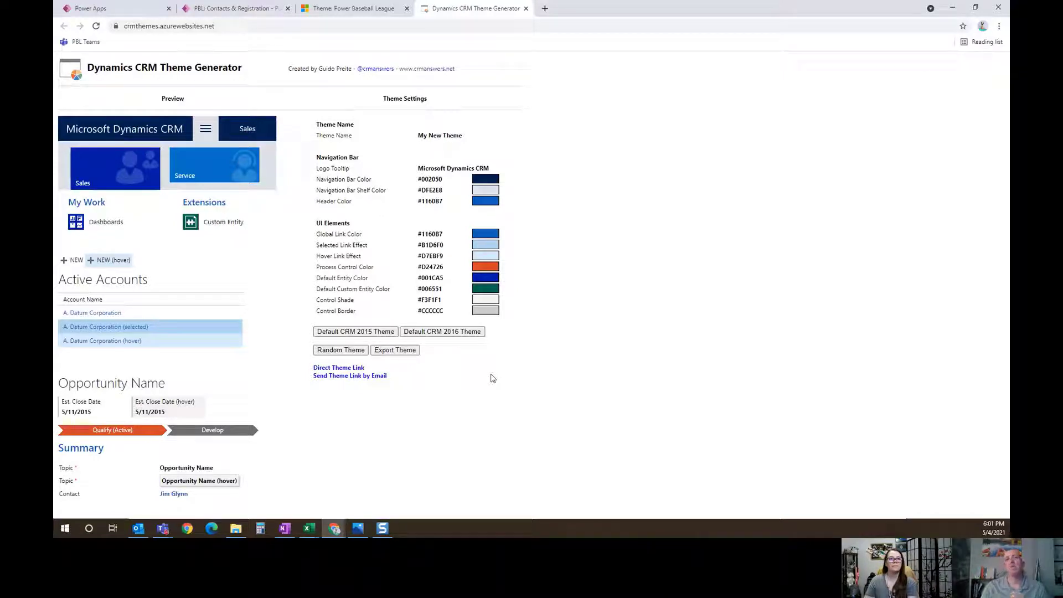
left_click(351, 12)
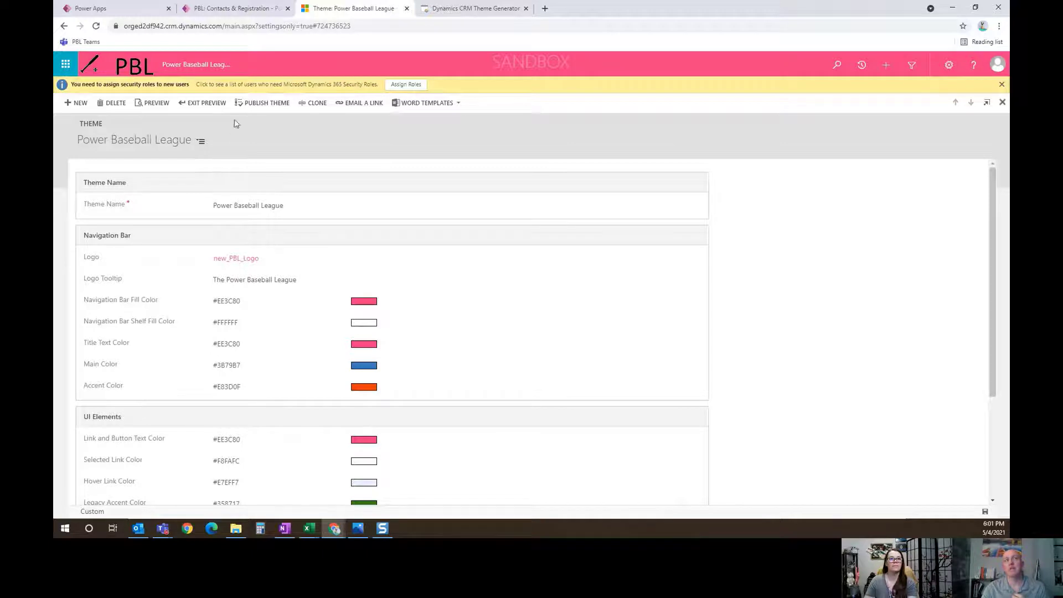
Step: Publish the Power Baseball League theme and wait for publishing to finish
left_click(248, 105)
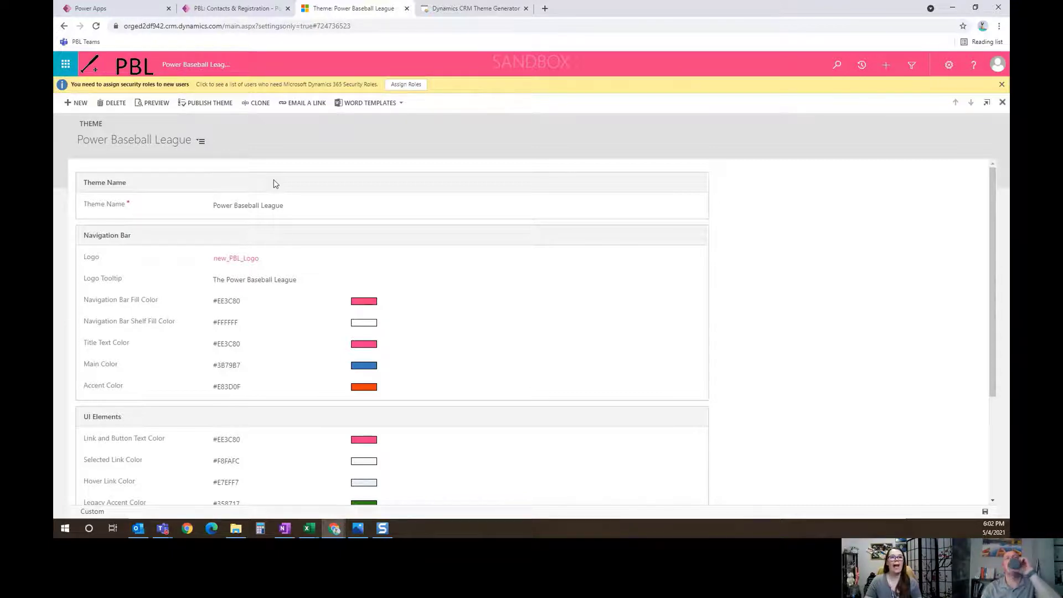
Step: Refresh the PBL: Contacts & Registration dashboard to display the pink Power Baseball League theme and PBL logo
left_click(227, 9)
left_click(97, 27)
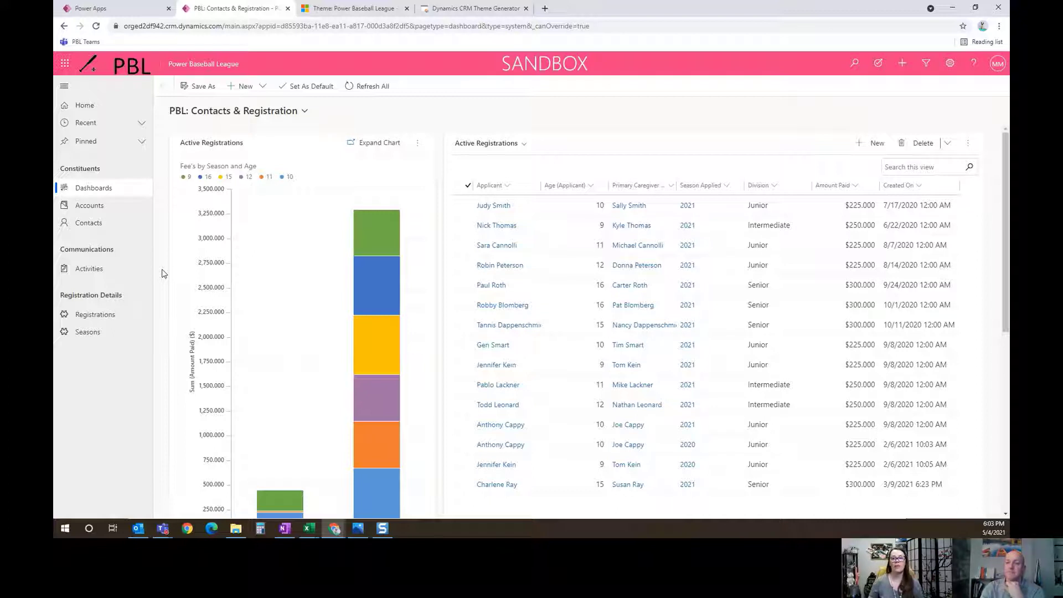
mouse_move(376, 476)
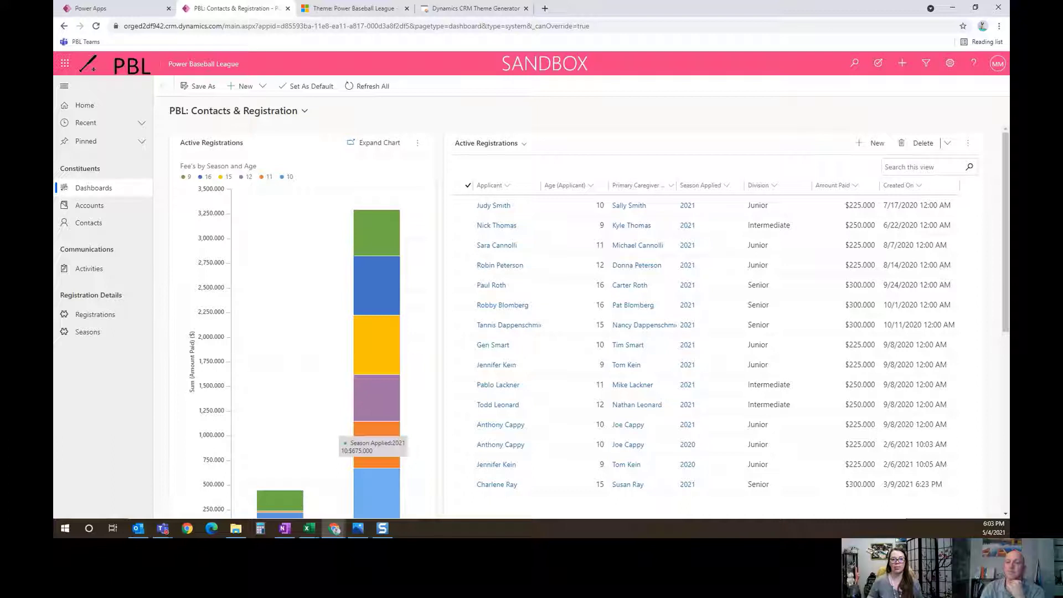